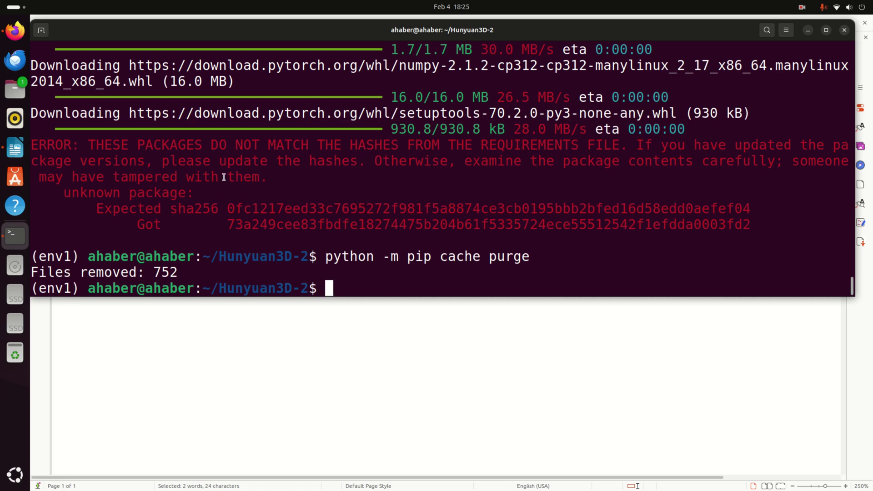
# Highlight the hash-mismatch error message from the failed install.
pyautogui.moveTo(88, 148)
pyautogui.mouseDown()
pyautogui.moveTo(661, 149)
pyautogui.moveTo(193, 158)
pyautogui.mouseUp()
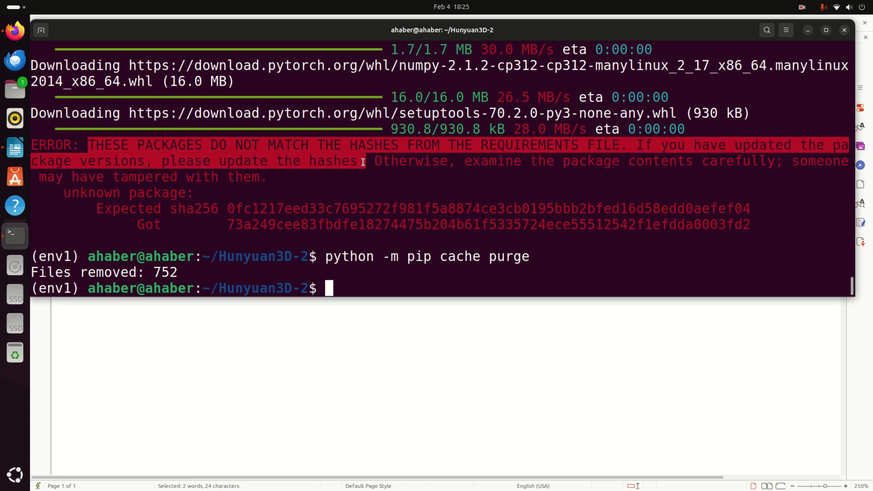
pyautogui.moveTo(193, 158)
pyautogui.mouseDown()
pyautogui.moveTo(490, 169)
pyautogui.moveTo(262, 181)
pyautogui.moveTo(279, 181)
pyautogui.mouseUp()
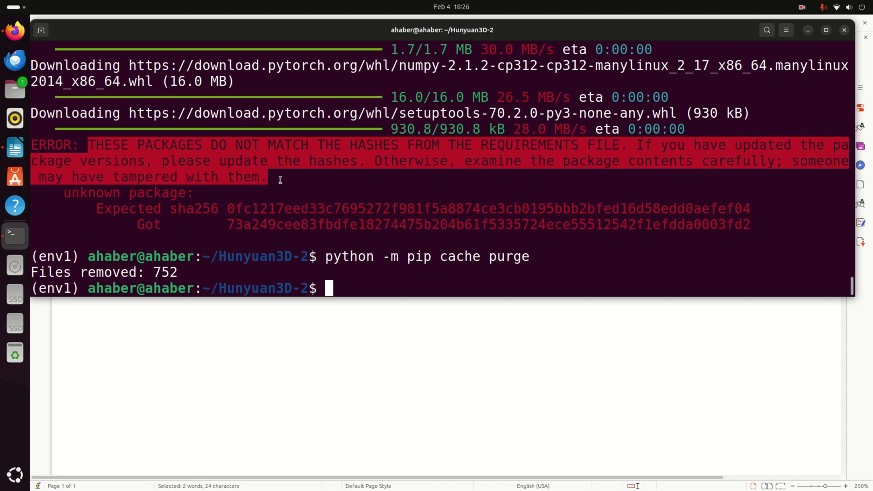
# Highlight the pip cache purge command to point it out, then clear the selection.
pyautogui.moveTo(321, 256); pyautogui.dragTo(526, 258)
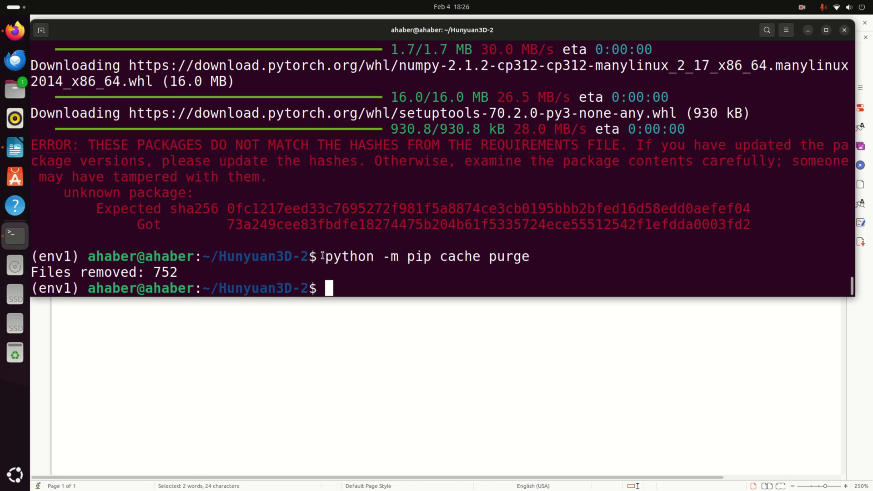
pyautogui.doubleClick(526, 257)
pyautogui.click(526, 257)
pyautogui.click(370, 272)
pyautogui.moveTo(323, 256); pyautogui.dragTo(527, 257)
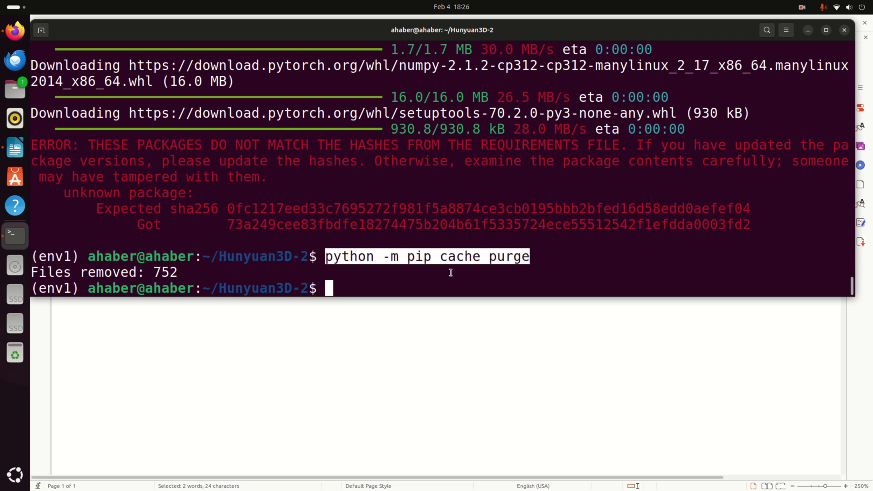
pyautogui.click(449, 274)
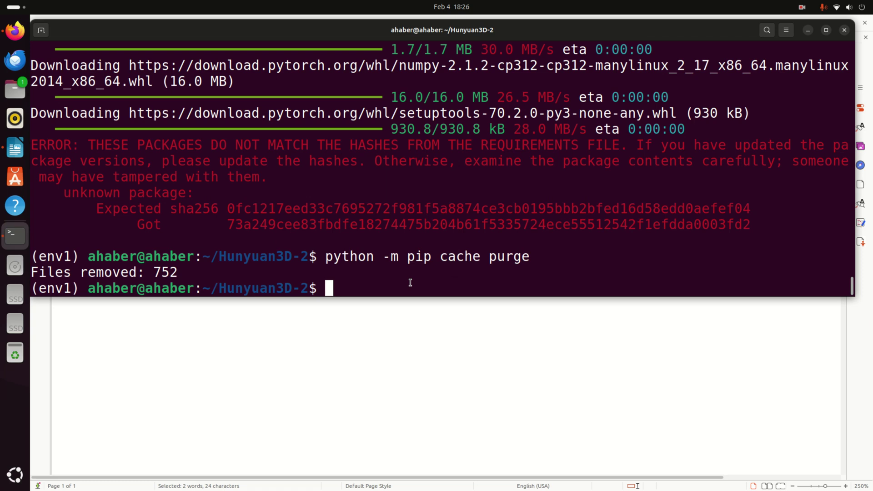
# Recall the pip3 install torch torchvision torchaudio cu126 command from history.
pyautogui.press('Up')
pyautogui.press('Up')
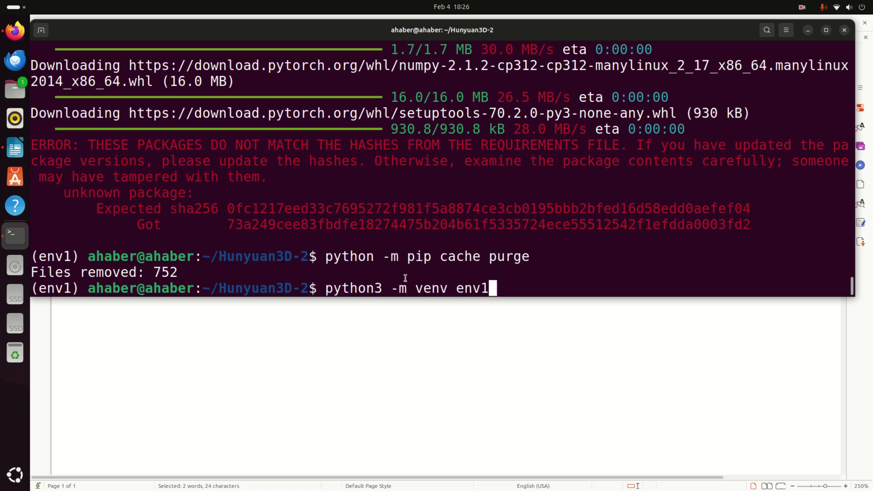
pyautogui.press('Up')
pyautogui.press('Up')
pyautogui.press('Up')
pyautogui.press('Up')
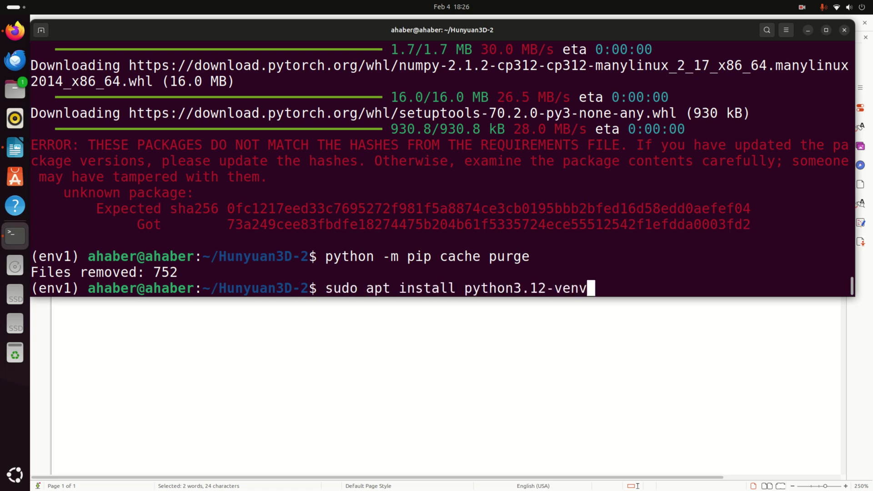
pyautogui.press('Up')
pyautogui.press('Up')
pyautogui.press('Up')
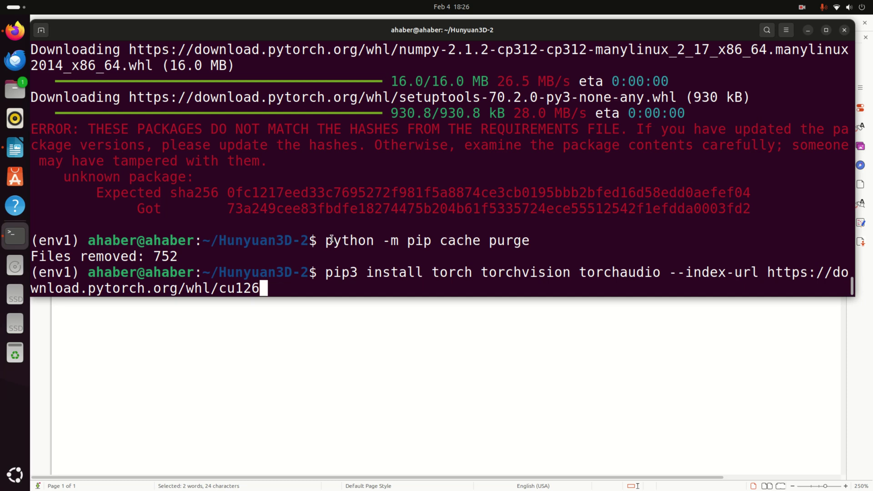
# Run the PyTorch cu126 install and highlight the 'Successfully installed' torch 2.6.0 output.
pyautogui.moveTo(330, 242); pyautogui.dragTo(523, 241)
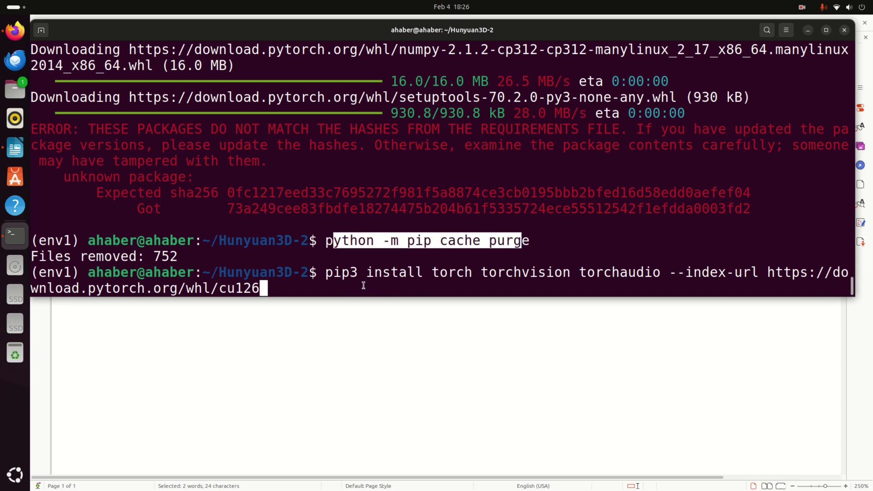
pyautogui.press('Return')
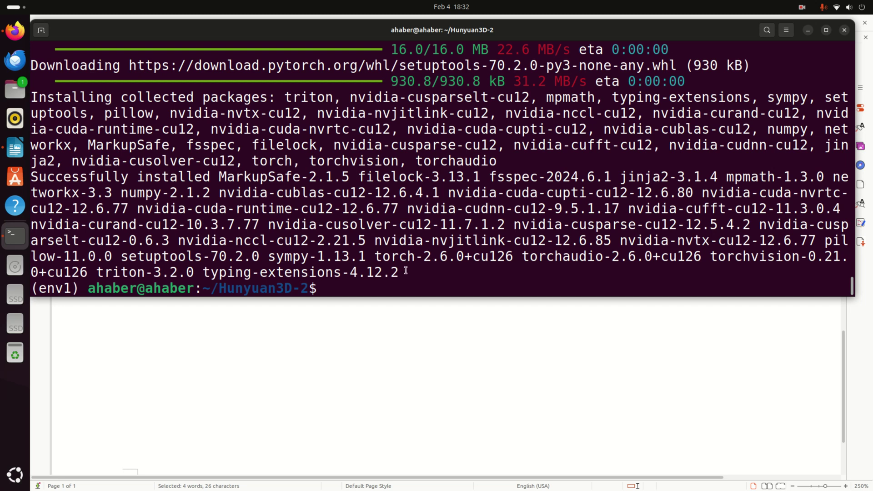
pyautogui.moveTo(403, 273); pyautogui.dragTo(33, 99)
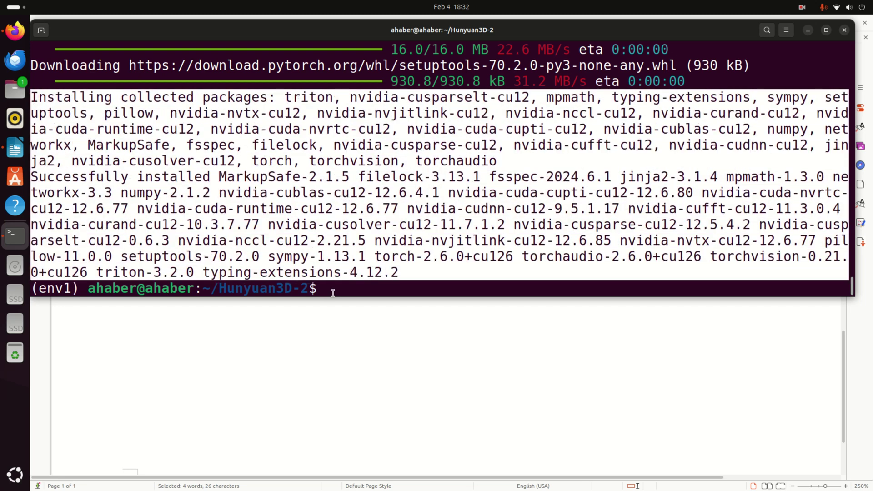
pyautogui.click(348, 291)
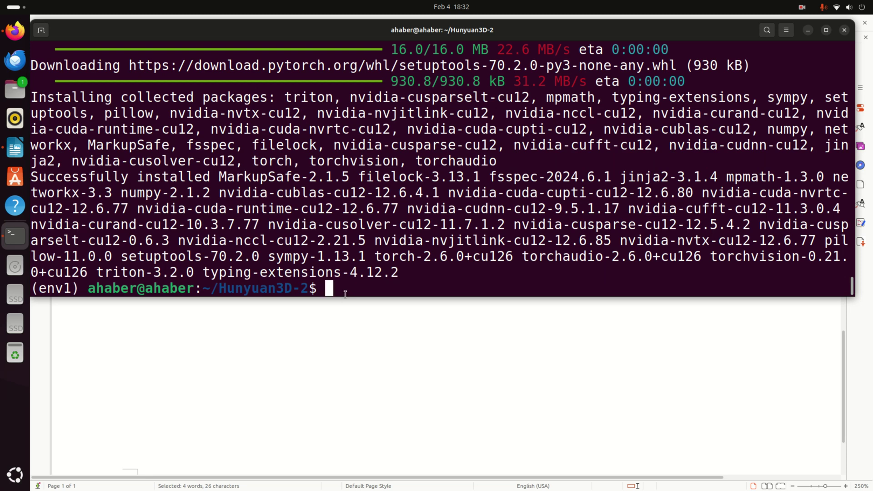
# Paste 'pip install --no-cache-dir' at the prompt and erase the numpy package name.
pyautogui.rightClick(351, 285)
pyautogui.click(383, 319)
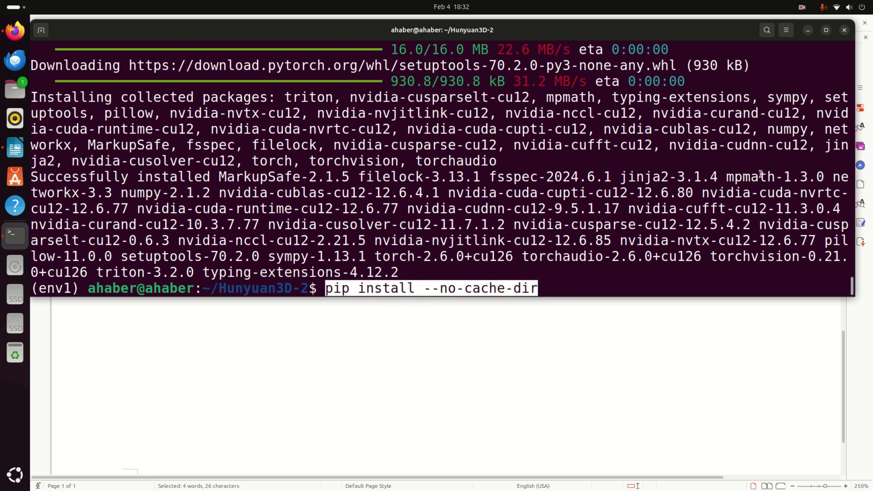
pyautogui.press('Left')
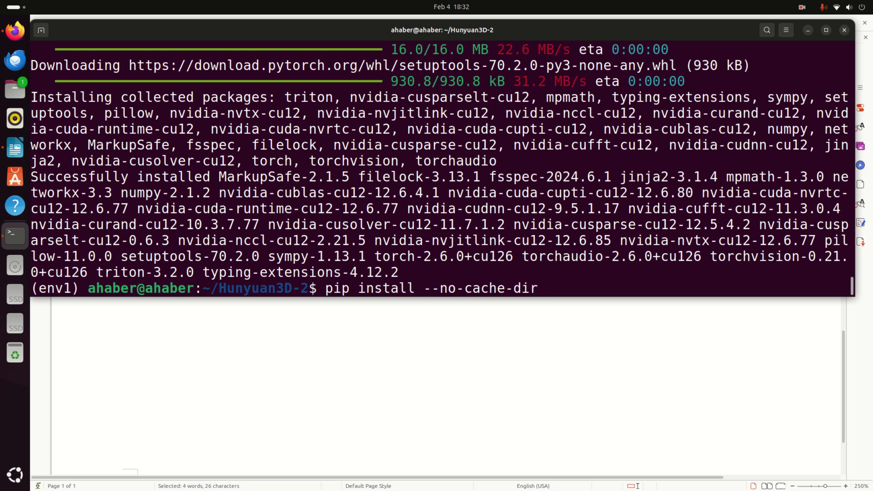
pyautogui.press('Right')
pyautogui.write('n')
pyautogui.write('umpy')
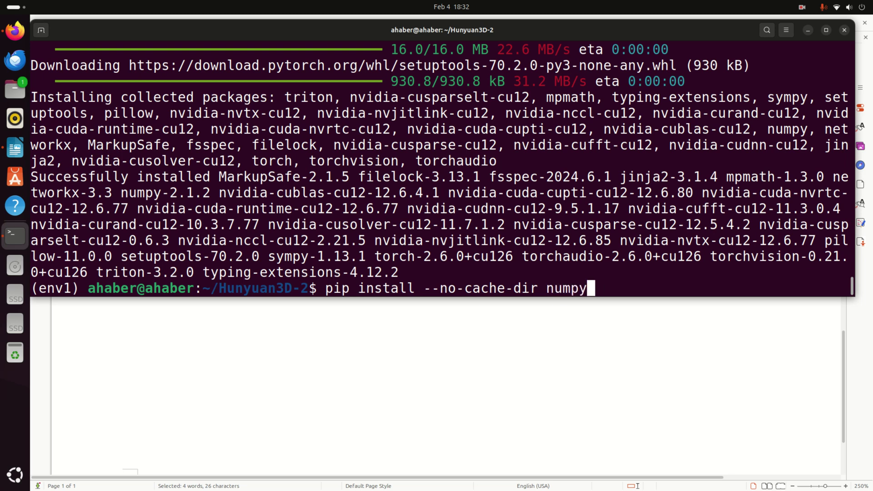
pyautogui.press('BackSpace')
pyautogui.press('BackSpace')
pyautogui.press('BackSpace')
pyautogui.press('BackSpace')
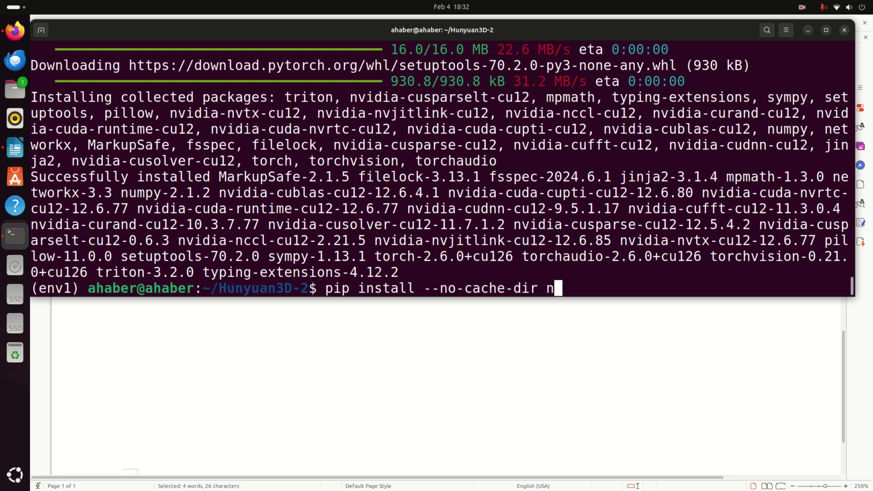
pyautogui.press('BackSpace')
pyautogui.moveTo(507, 36); pyautogui.dragTo(506, 33)
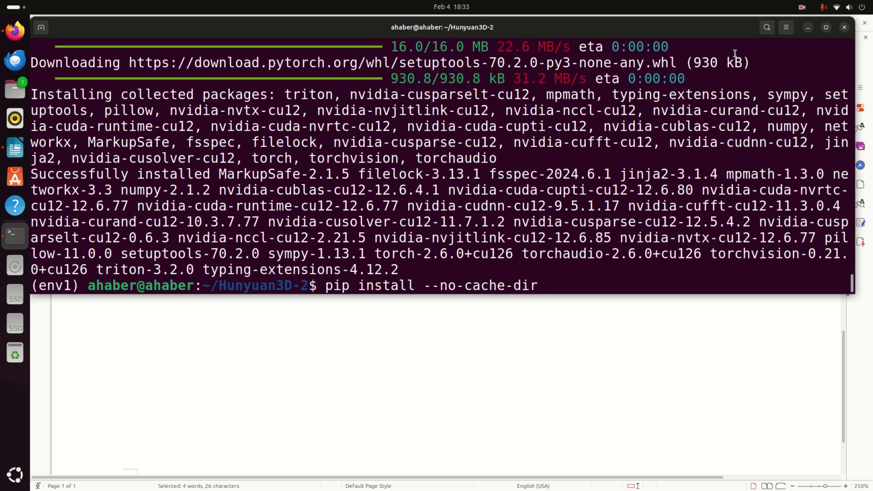